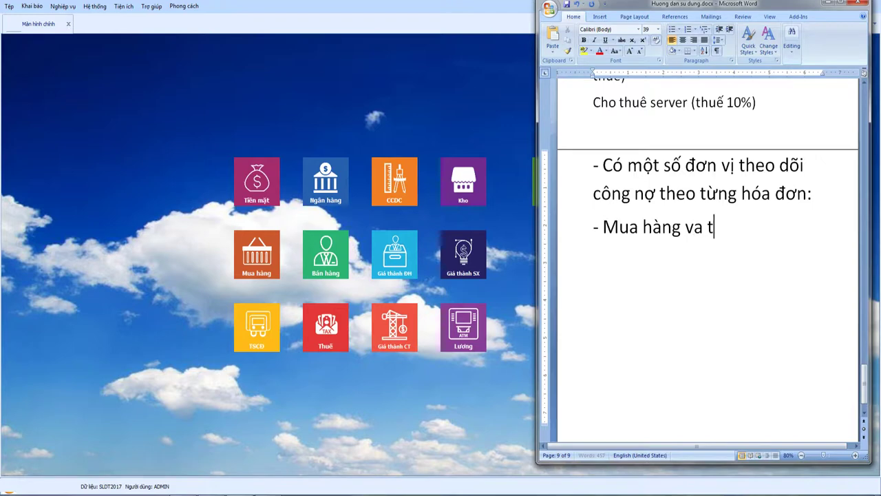
Step: Complete the second note line as "- Mua hàng và thanh toán theo từng hóa đơn cụ thể:" and start a new line
key("BackSpace")
key("BackSpace")
type("f thanh toán theo tư")
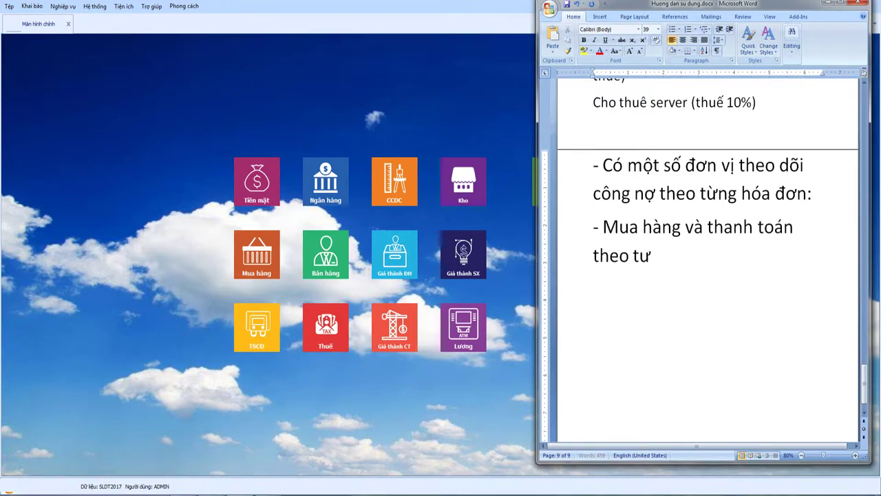
type("ng hóa đơn c")
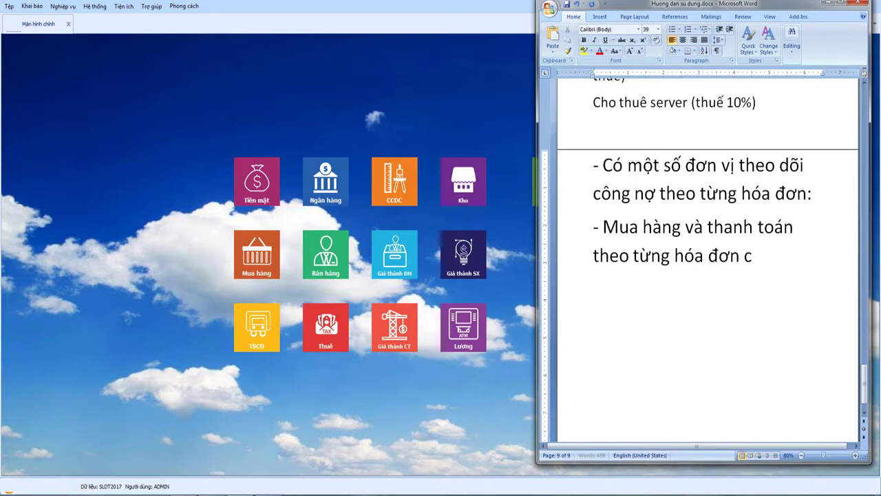
type("ụ thể")
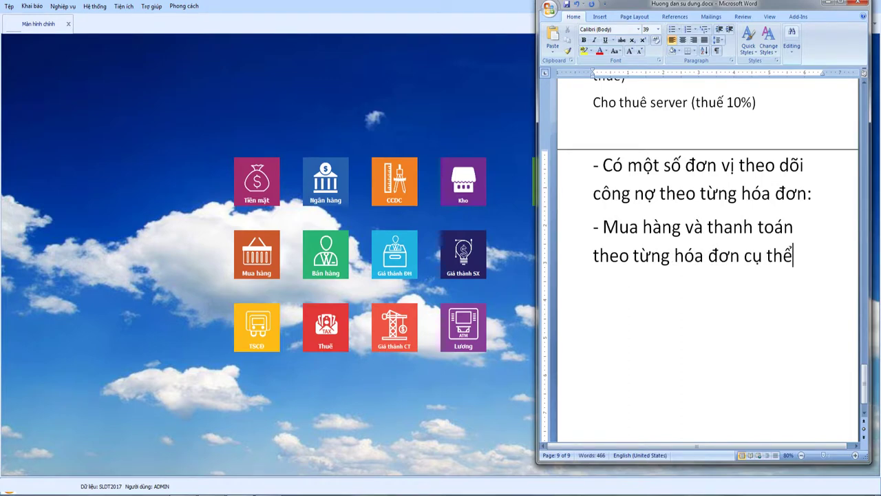
type(":")
key("Return")
Step: View the cash receipts list (Phiếu thu) in the Tiền mặt module and return to the main screen
left_click(270, 193)
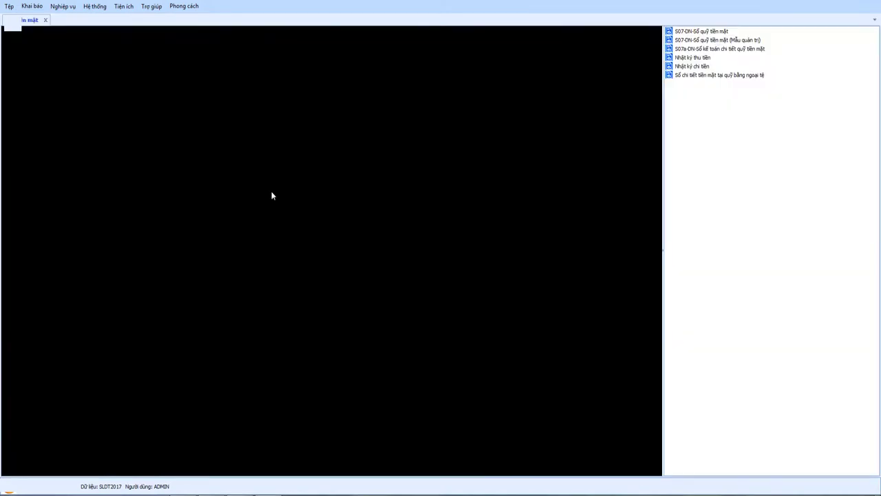
left_click(305, 244)
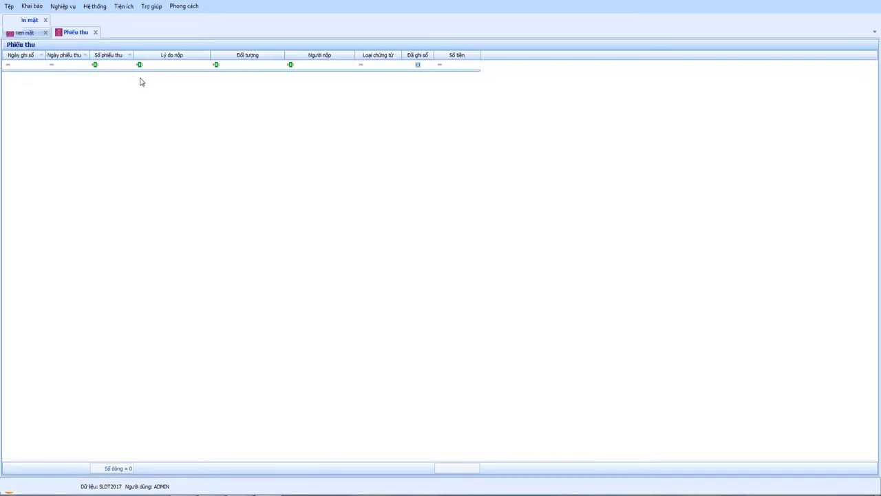
left_click(95, 32)
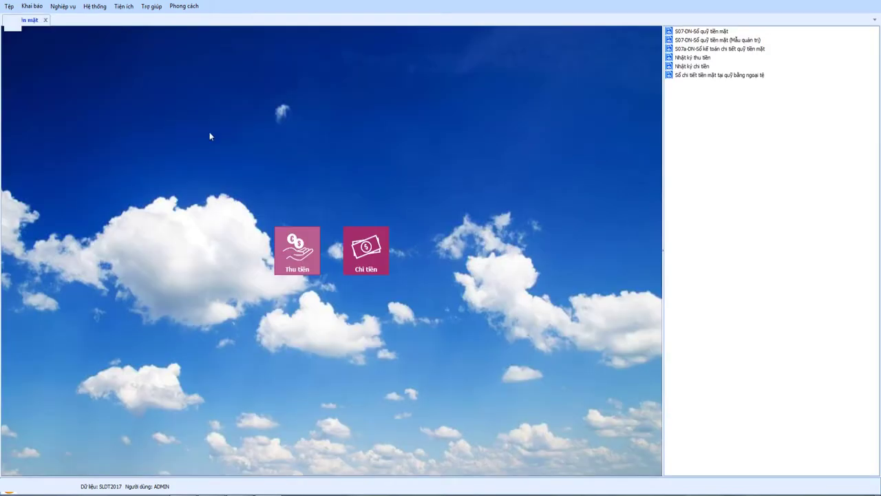
left_click(45, 21)
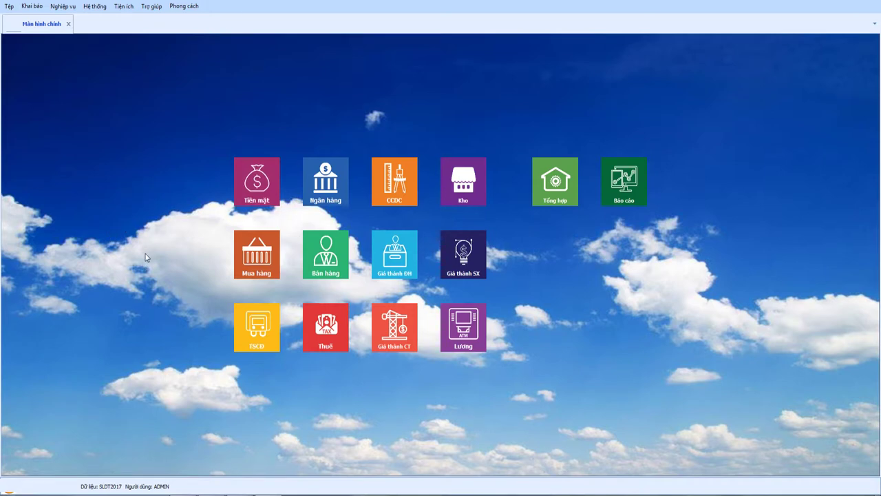
Step: Review the notes in the Word document and switch back to the accounting software
left_click(235, 490)
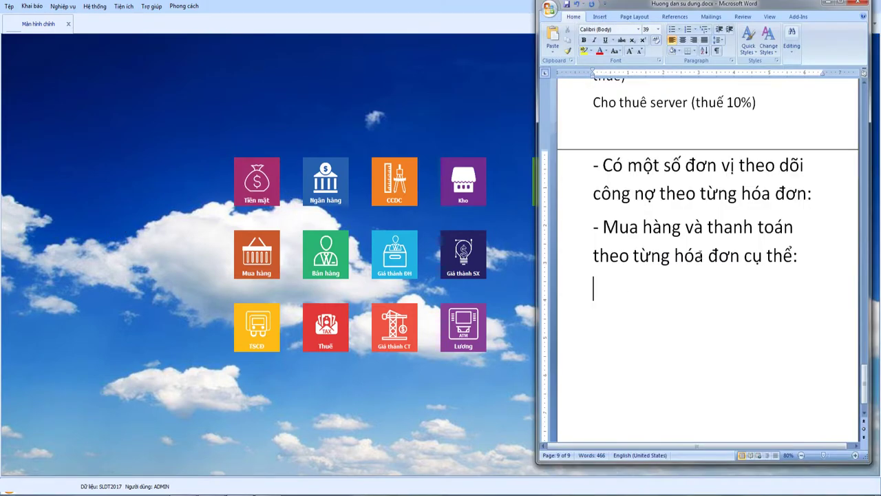
double_click(576, 177)
left_click(120, 279)
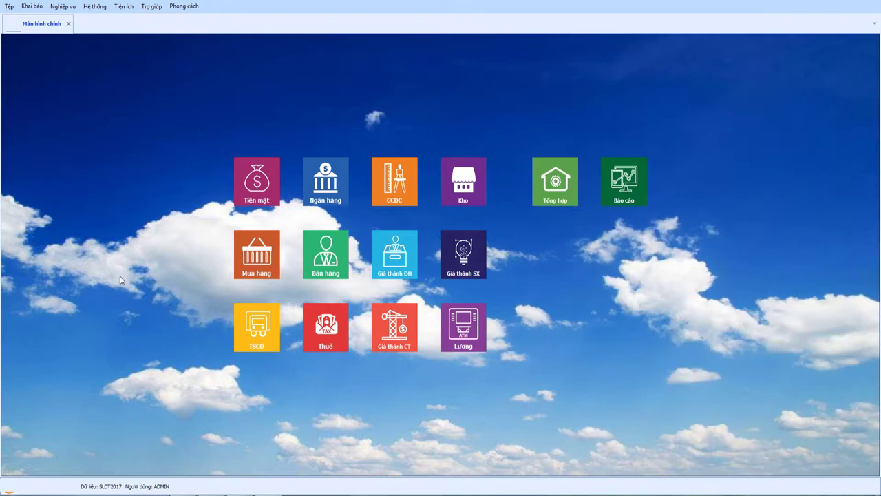
Step: Add a new supplier payment voucher (Trả tiền nhà cung cấp) in the Mua hàng module
left_click(263, 251)
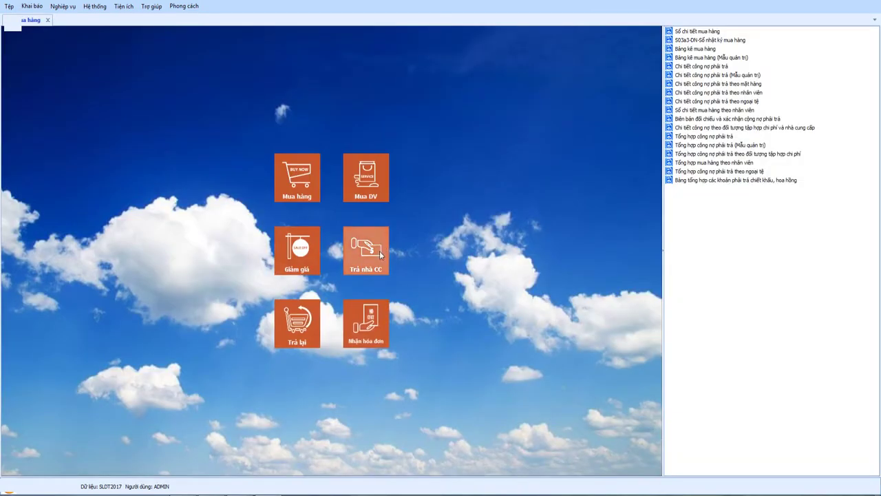
left_click(378, 252)
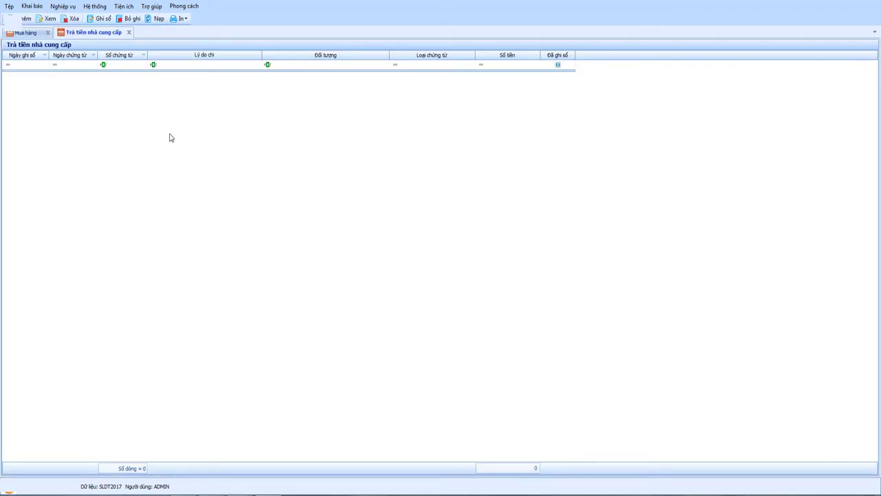
right_click(219, 108)
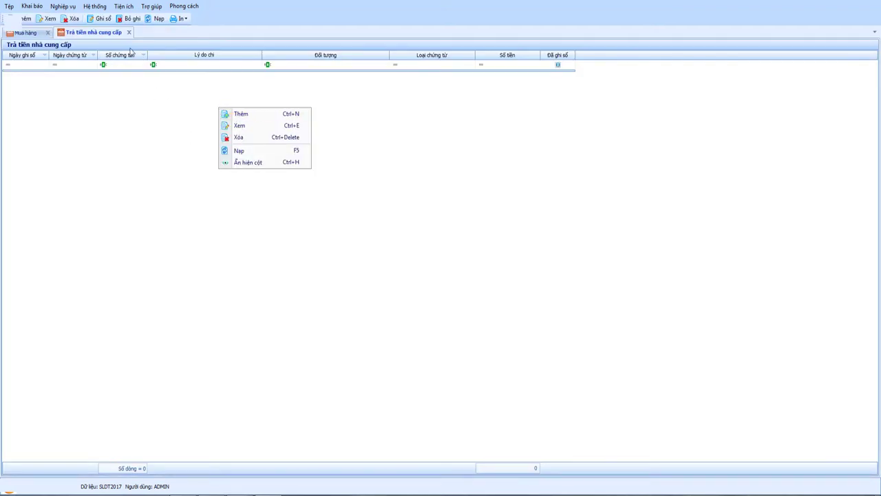
left_click(246, 115)
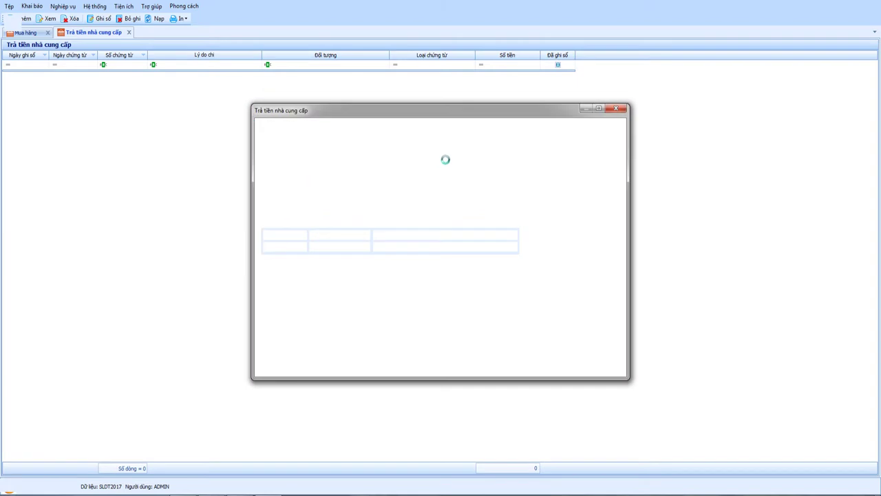
left_click_drag(401, 112, 363, 106)
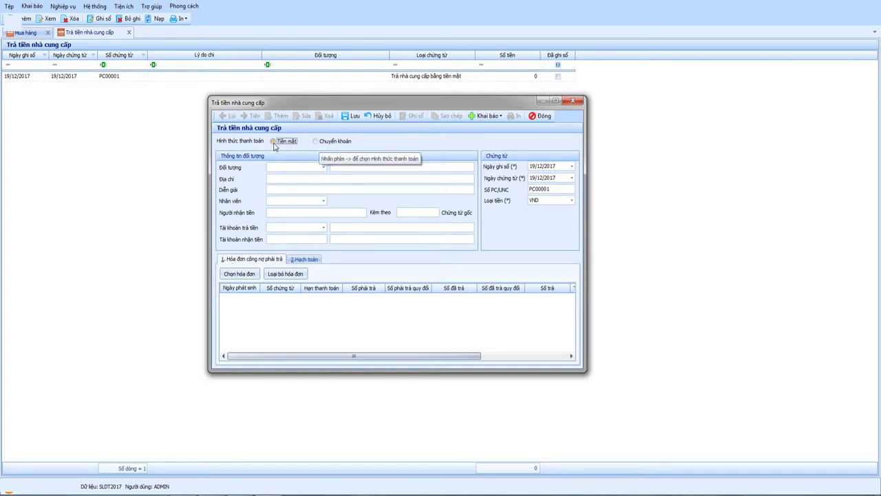
Step: Set the payment method to Chuyển khoản and choose Công ty TNHH Đại Thành as the supplier
left_click(316, 142)
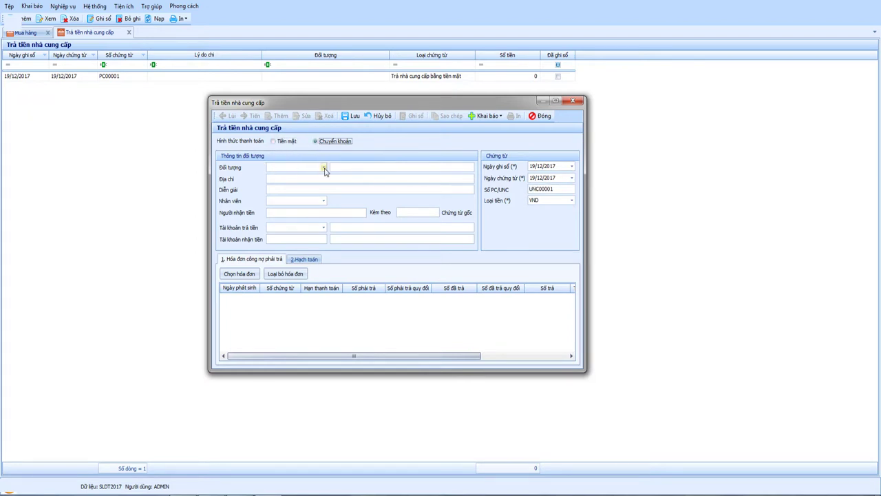
left_click(324, 168)
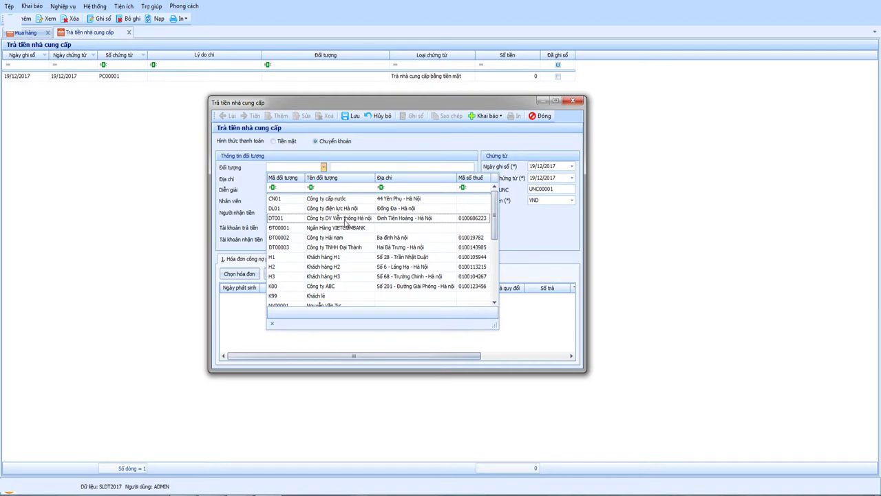
left_click(342, 247)
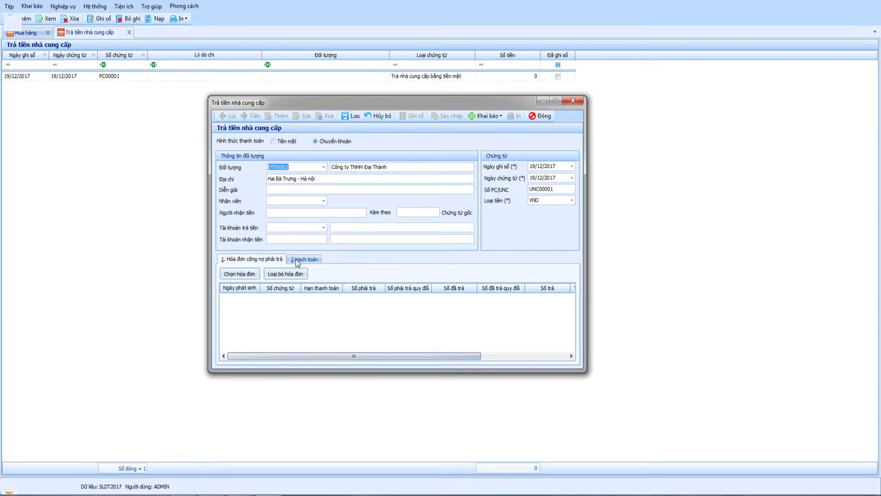
Step: Add the supplier's 77.000.000 purchase invoice dated 16/12/2017 to the payment voucher
left_click(242, 275)
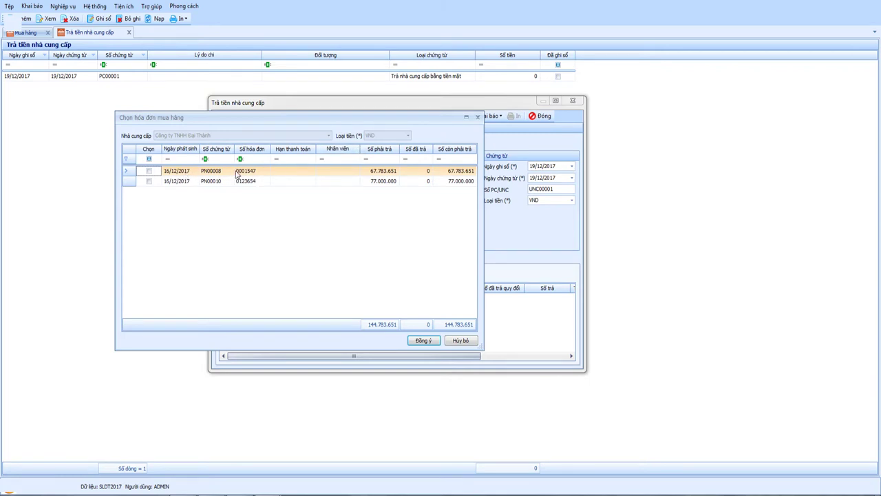
left_click(212, 180)
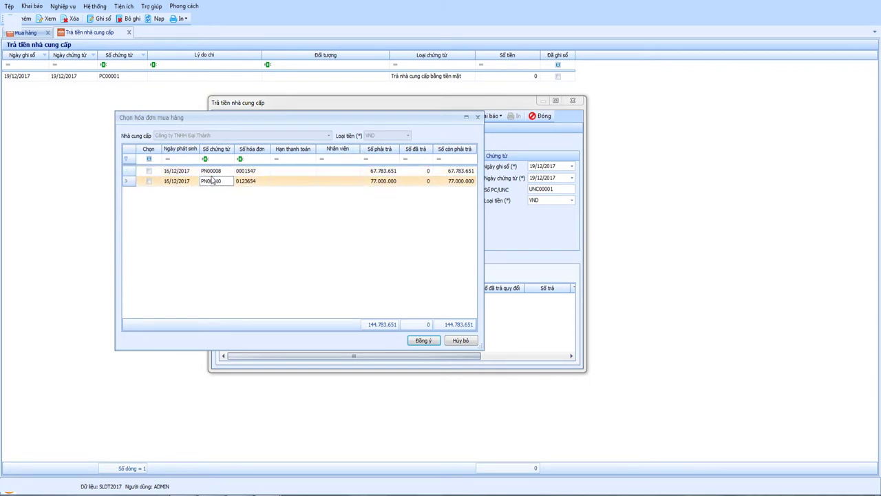
key("Up")
key("Down")
left_click(149, 182)
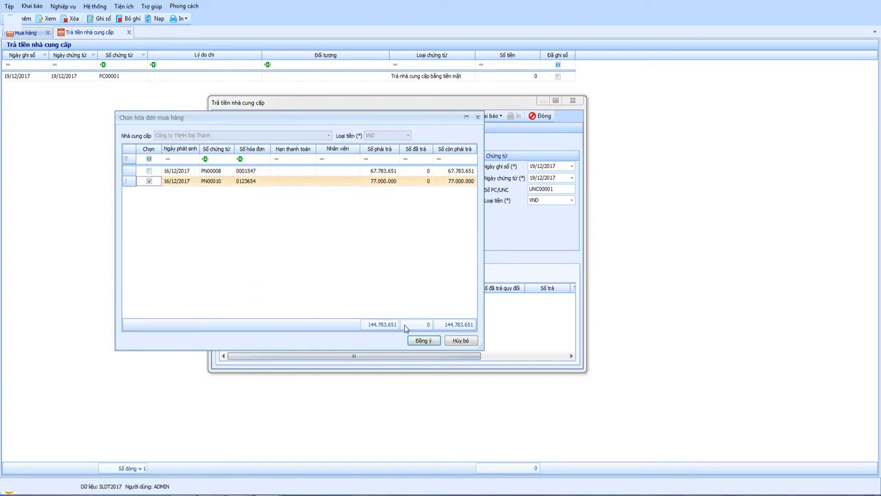
left_click(420, 340)
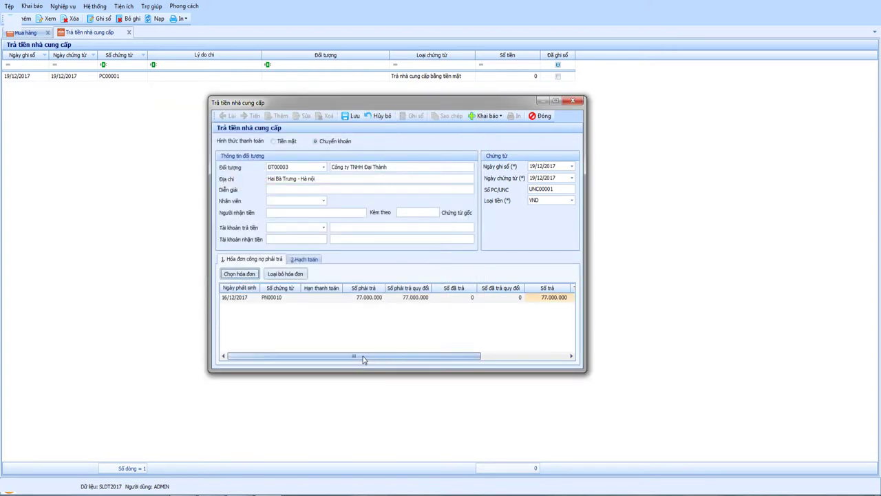
Step: Set the amount paid (Số trả) on the selected invoice to 70.000.000
left_click_drag(366, 357, 467, 357)
left_click(427, 297)
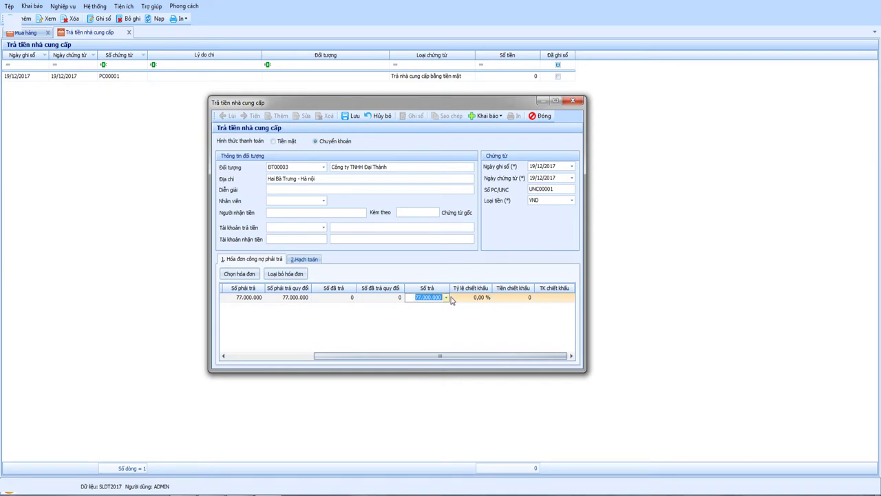
type("70")
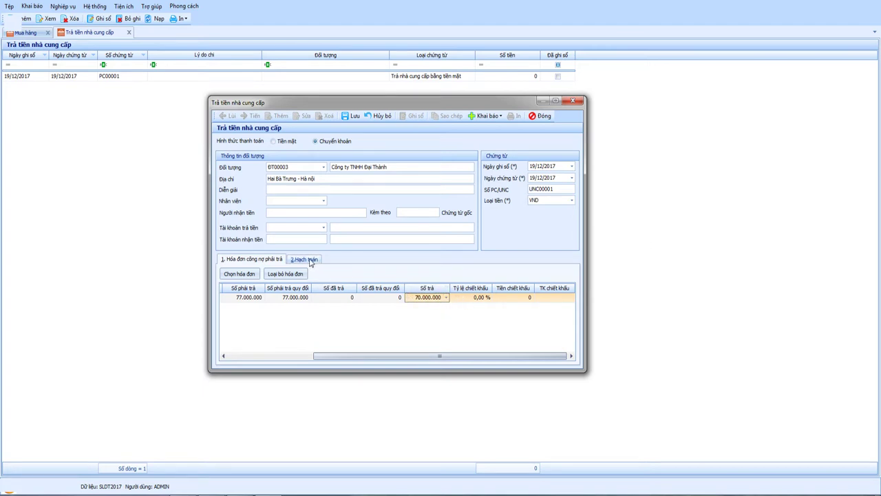
Step: Set the debit account (TK Nợ) of the voucher's accounting entry to 33111
left_click(307, 260)
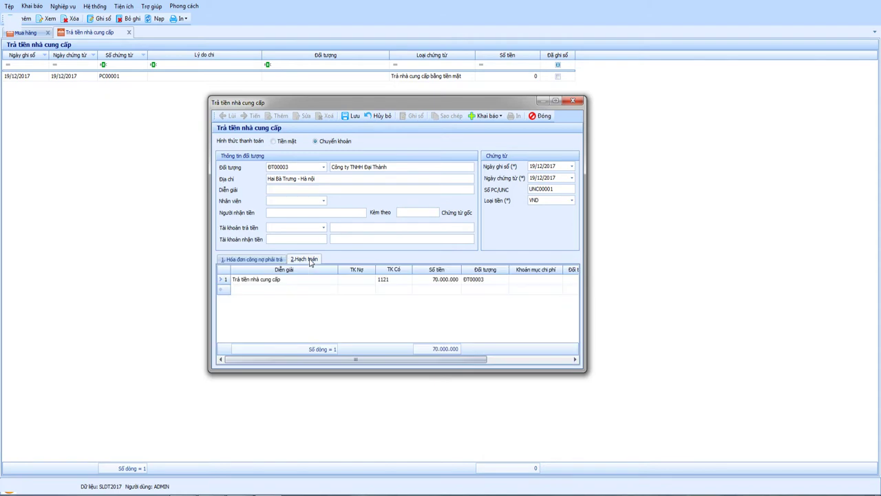
left_click(356, 281)
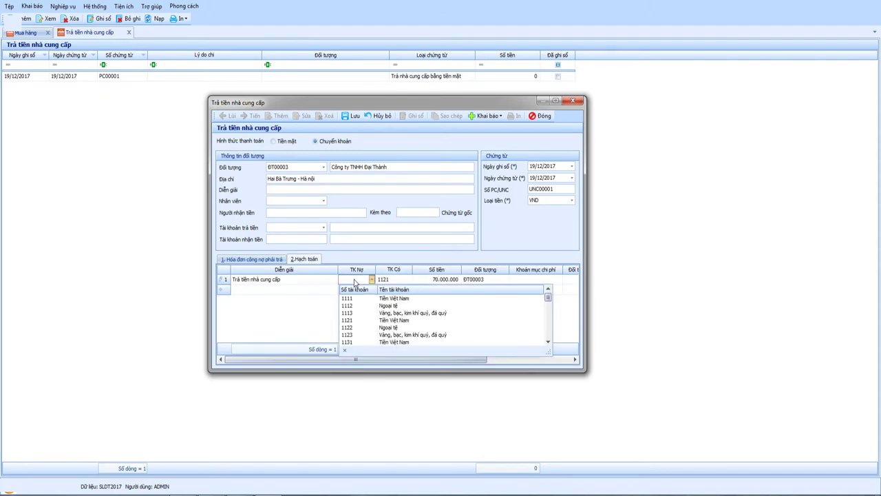
type("33111")
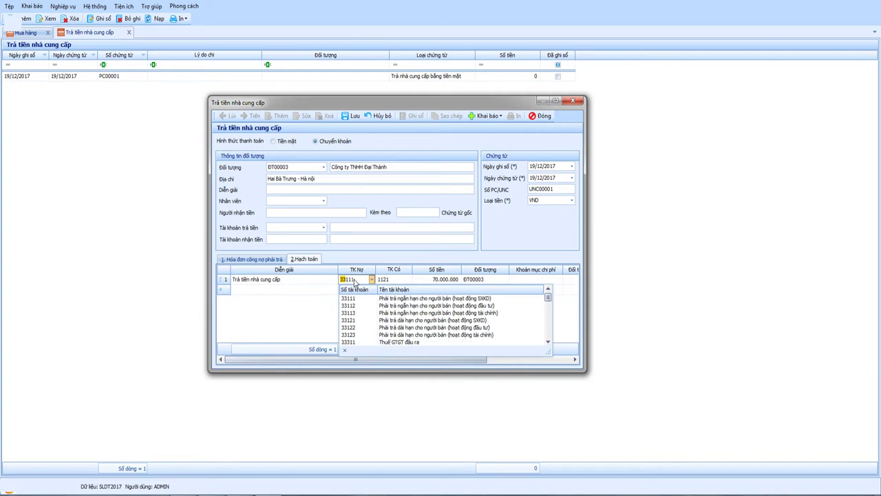
key("Return")
key("Tab")
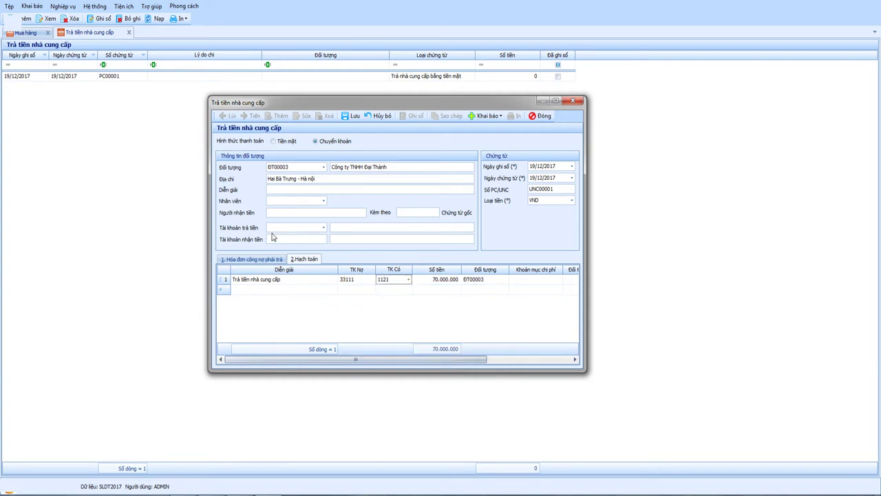
Step: Choose the Ngân hàng VIETCOMBANK account as the paying account, save the voucher, and close it and the supplier payment list
left_click(324, 228)
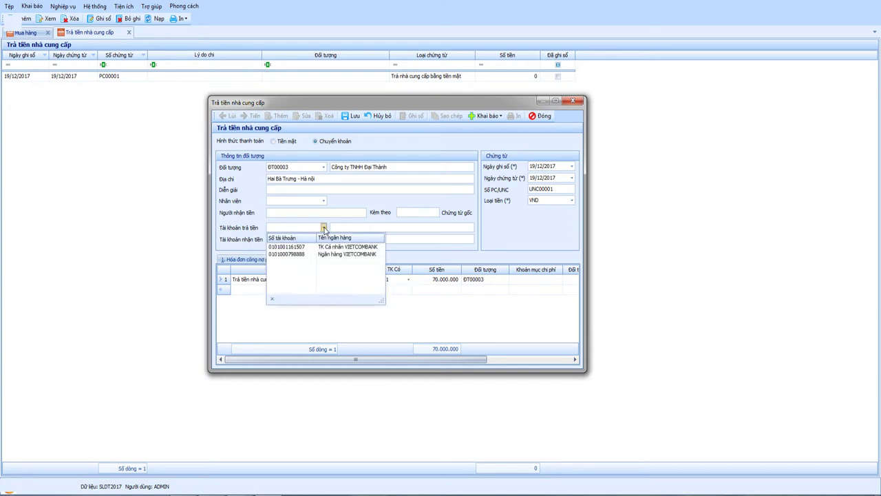
left_click(306, 255)
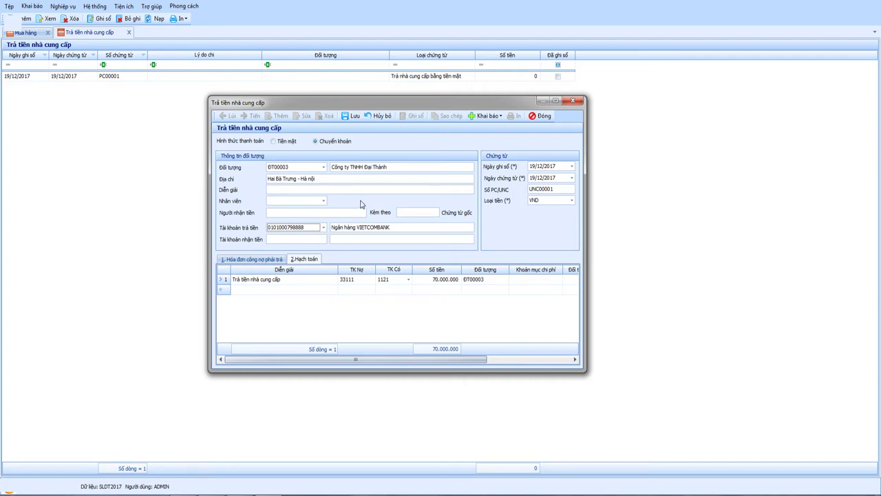
left_click(350, 118)
left_click(554, 121)
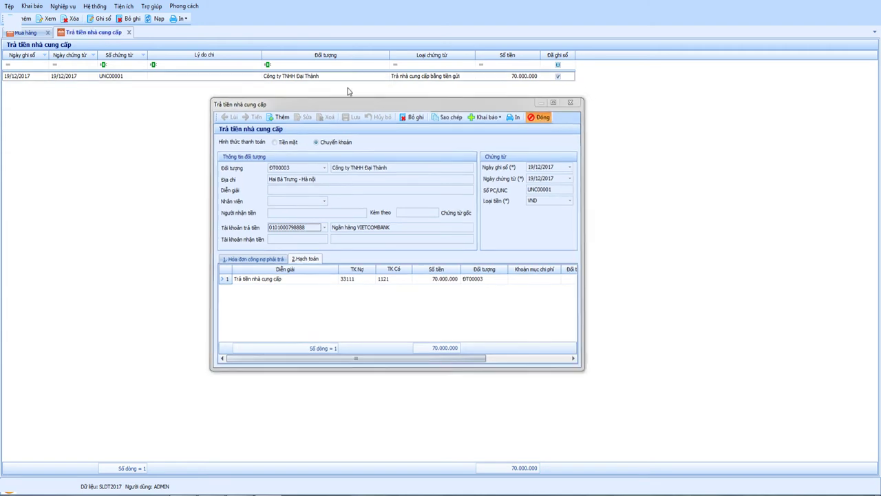
left_click(129, 33)
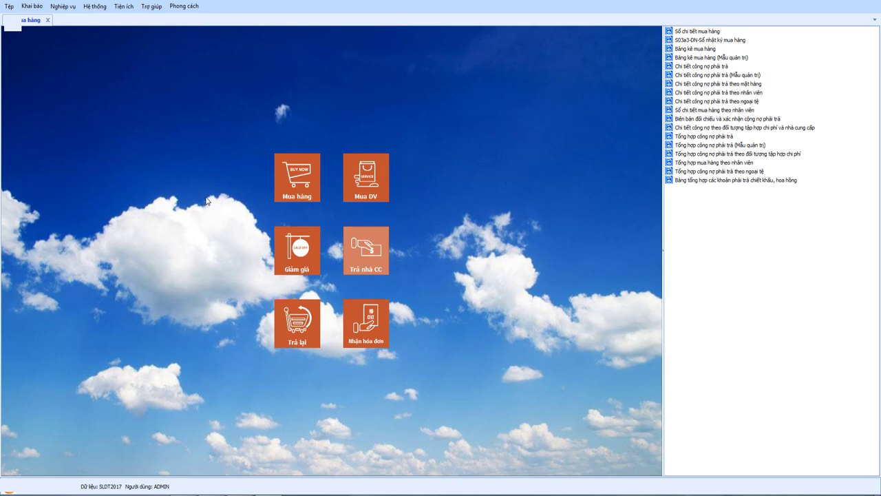
Step: Look over the payables reports in the Mua hàng module and the general Báo cáo list, and return to the main screen
left_click(697, 144)
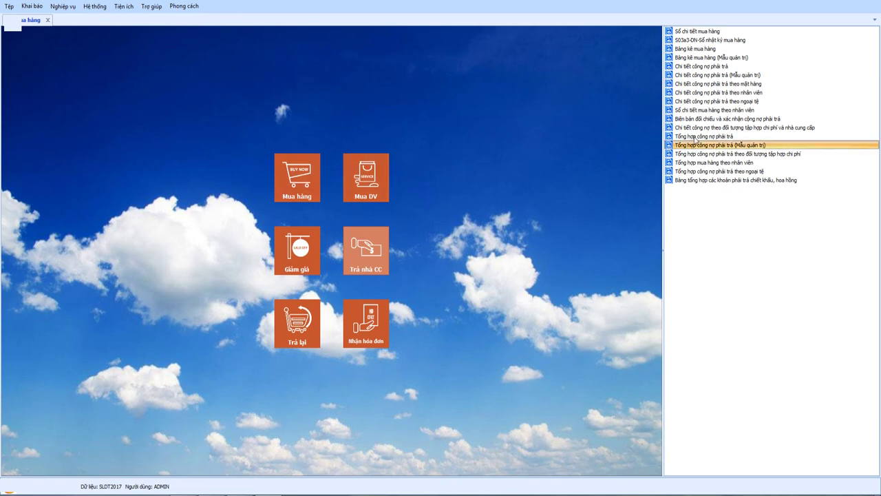
left_click(700, 76)
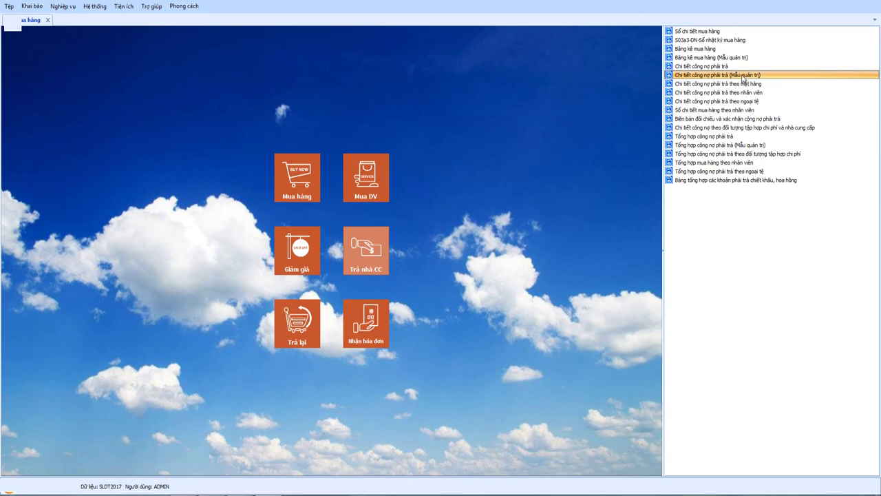
left_click(48, 20)
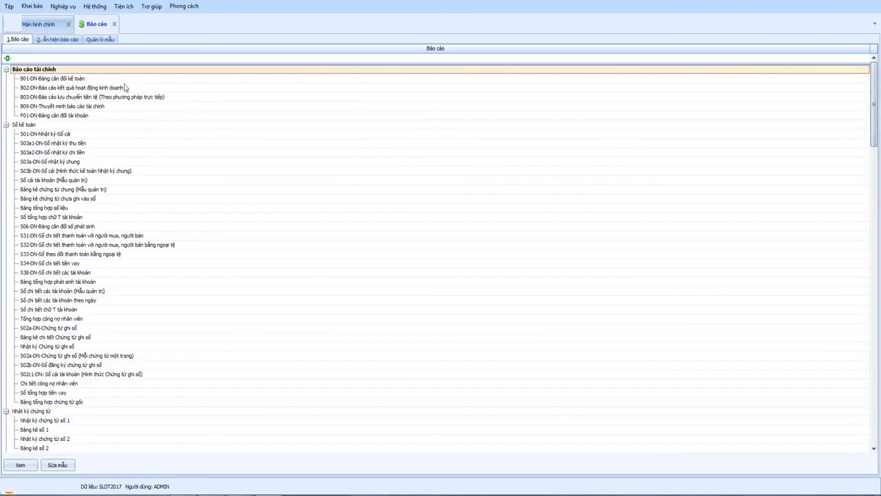
left_click(114, 24)
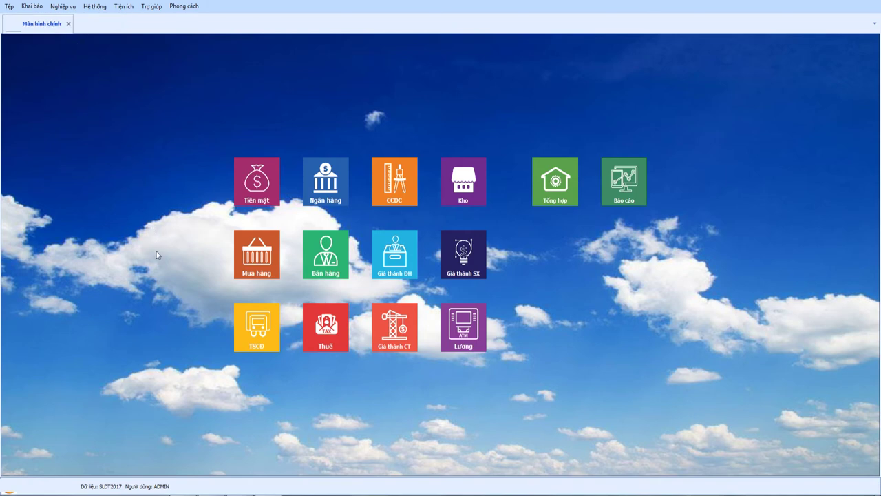